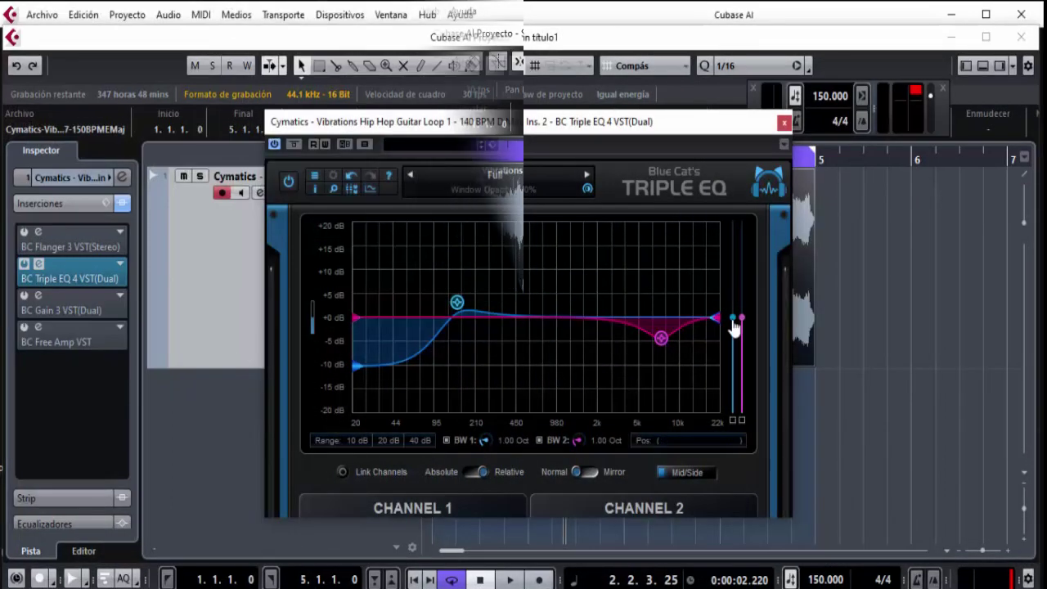
- Move the Triple EQ's magenta peak band through a deep cut at about 870 Hz, ending as a small boost at a higher frequency
mouse_move(739, 320)
left_mouse_down()
mouse_move(739, 331)
mouse_move(717, 299)
mouse_move(723, 321)
left_mouse_up()
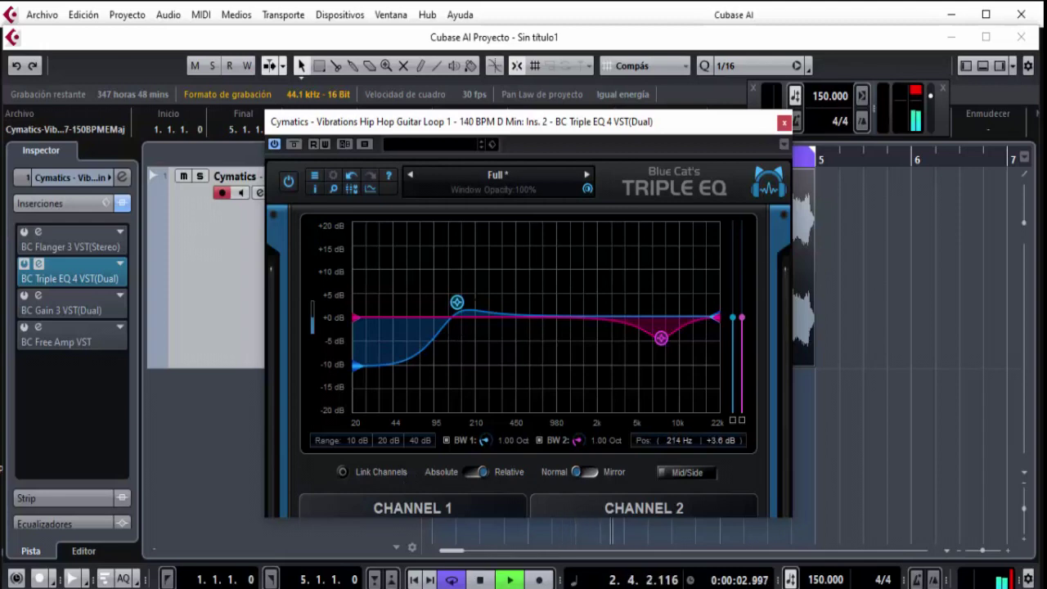
left_click_drag(661, 337, 552, 416)
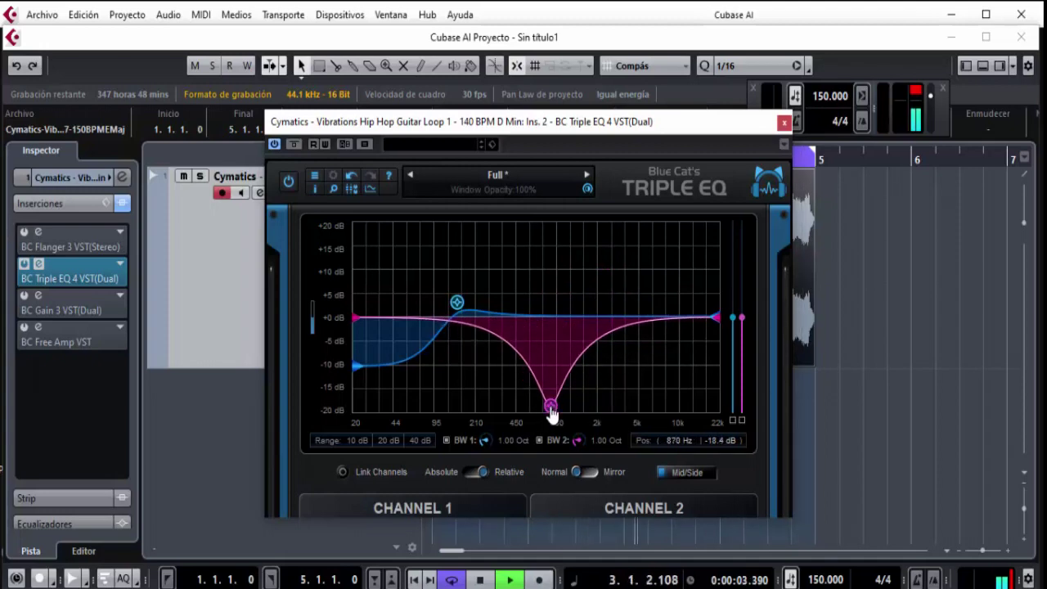
left_click_drag(553, 415, 564, 312)
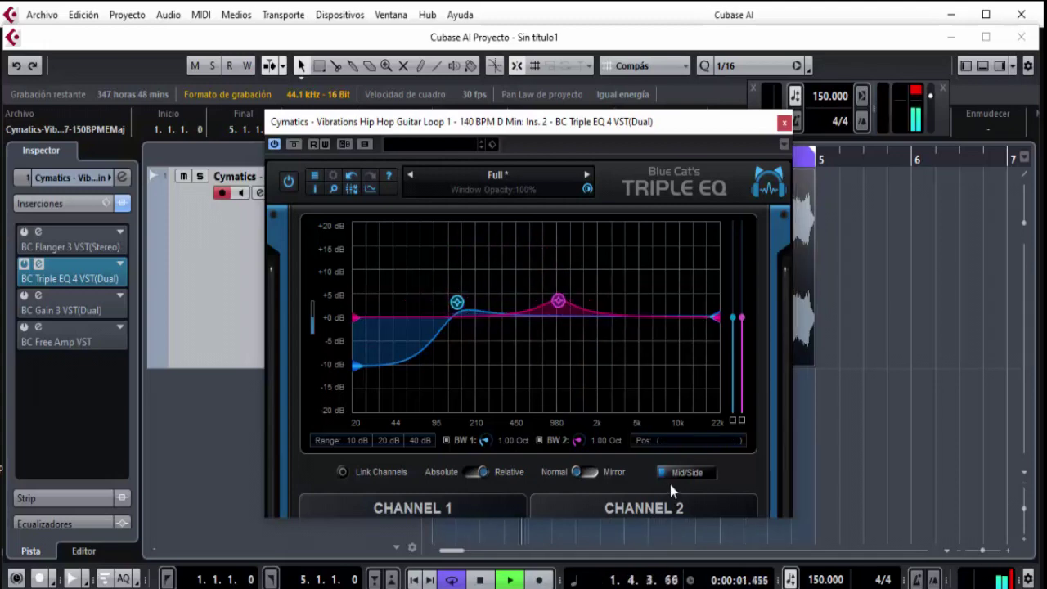
left_click_drag(558, 303, 623, 298)
mouse_move(456, 304)
left_mouse_down()
mouse_move(466, 278)
mouse_move(509, 270)
mouse_move(524, 298)
mouse_move(455, 305)
left_mouse_up()
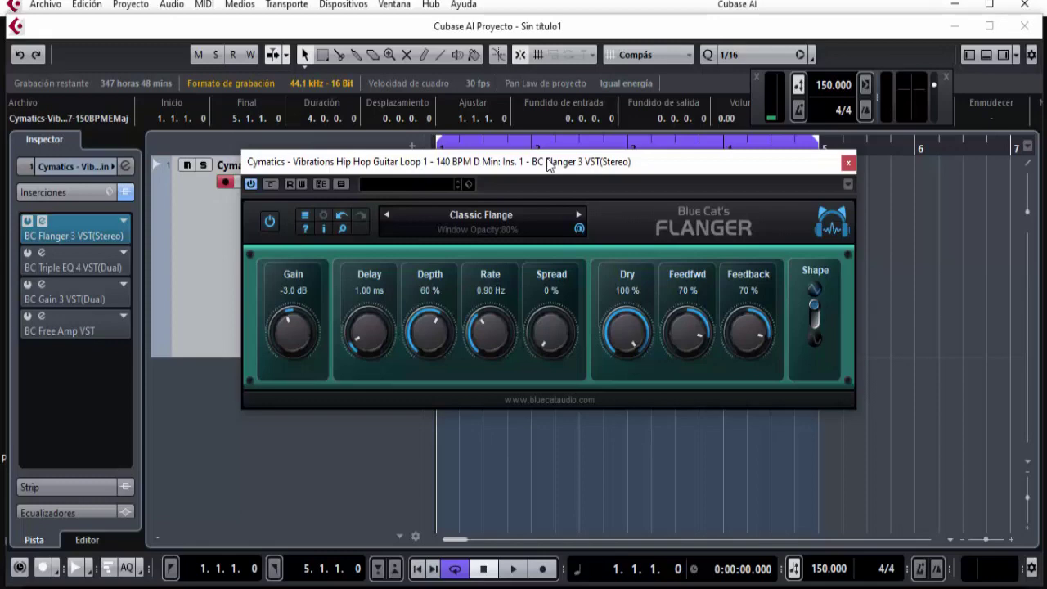
- Play the loop and lower the Flanger's Dry level to 70 %, adjusting its gain knob slightly
key("space")
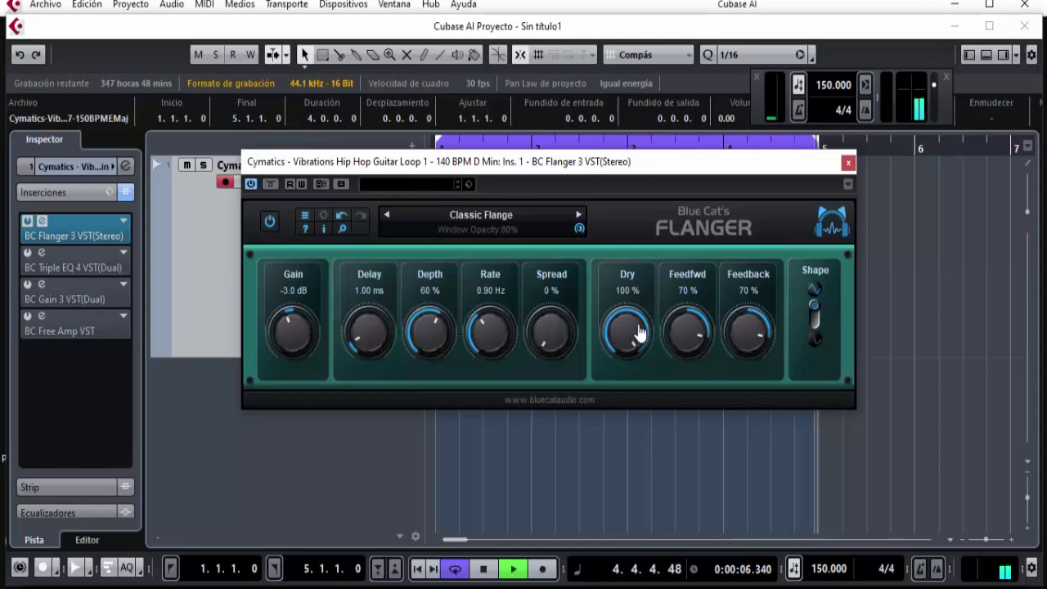
left_click_drag(626, 333, 628, 348)
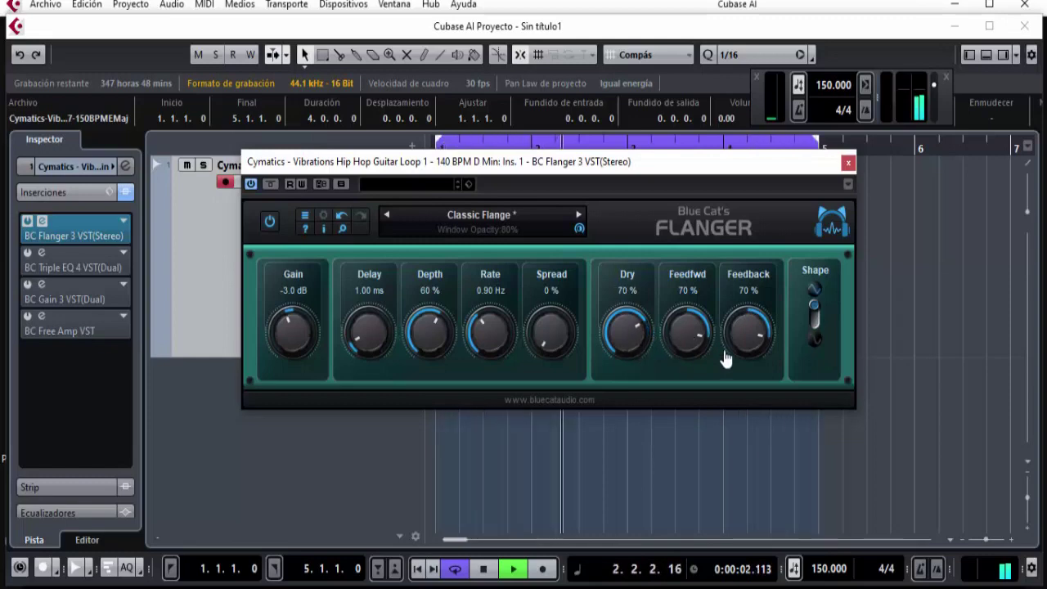
mouse_move(296, 329)
left_mouse_down()
mouse_move(299, 312)
mouse_move(299, 333)
left_mouse_up()
- Audition the Flanger presets one after another, from Creeping Resonator through Default, Detune, Drops, Fast Treble Flange, Heavy Detune and beyond
left_click(579, 216)
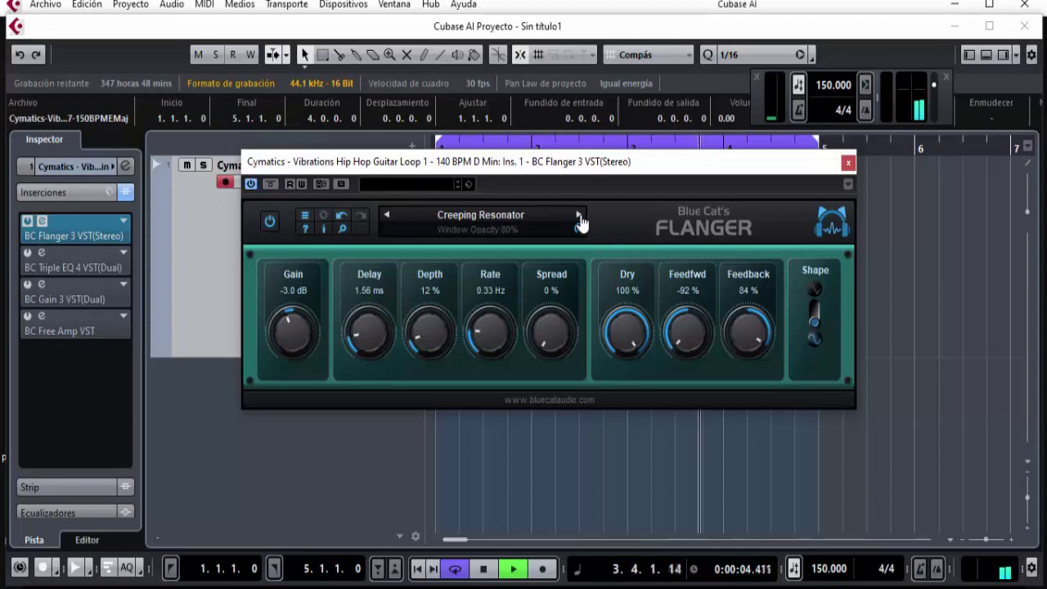
left_click(579, 216)
left_click(579, 217)
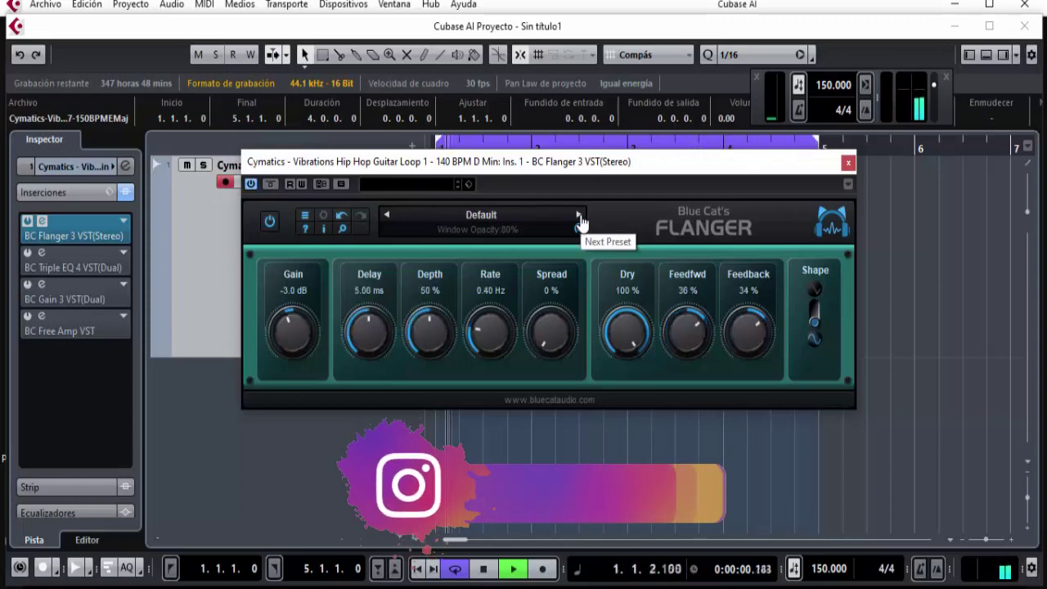
left_click(579, 217)
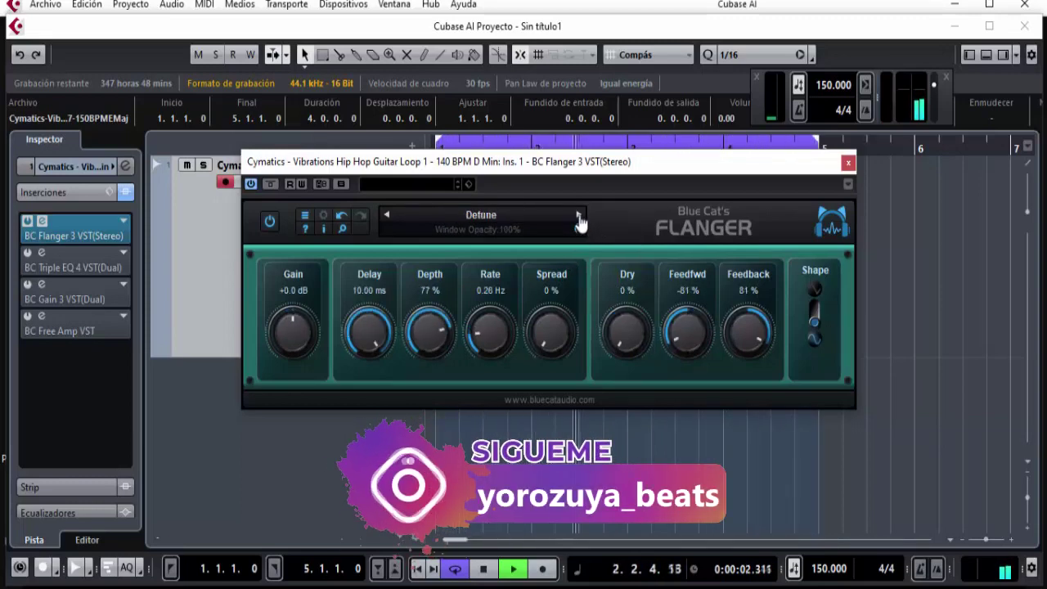
left_click(579, 217)
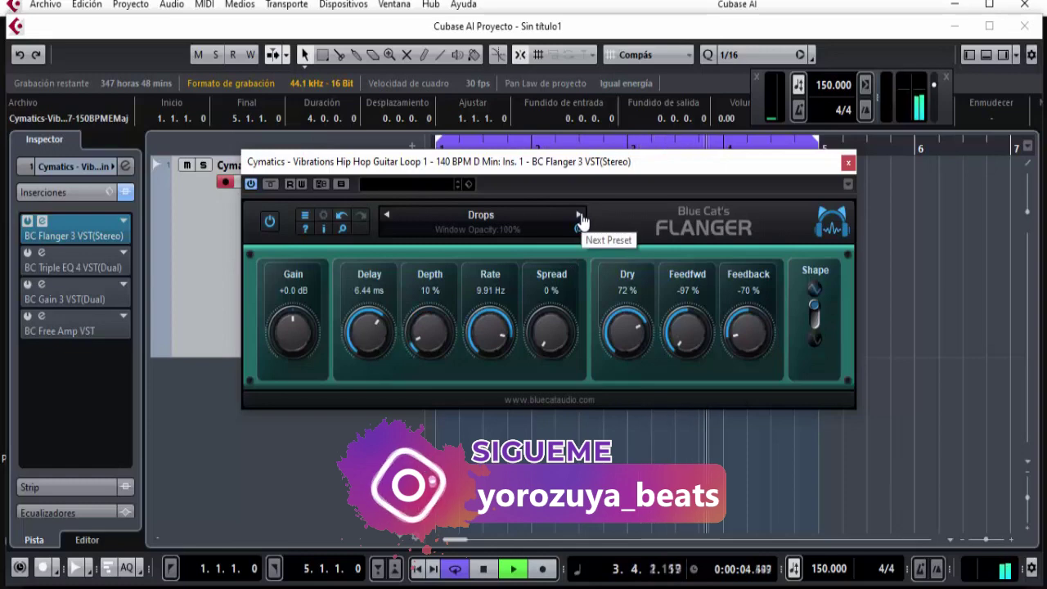
left_click(579, 217)
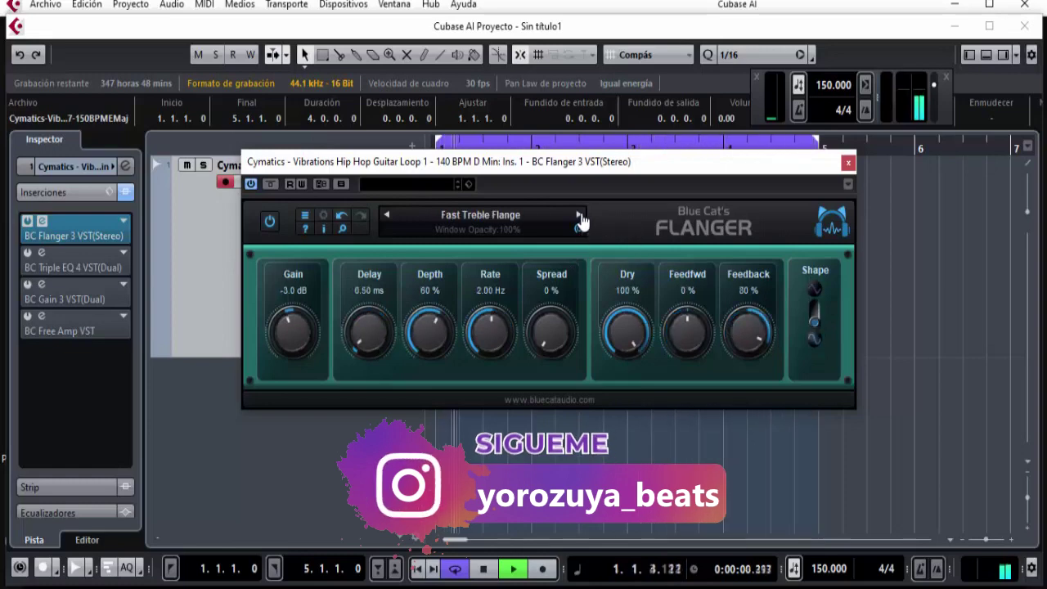
left_click(579, 217)
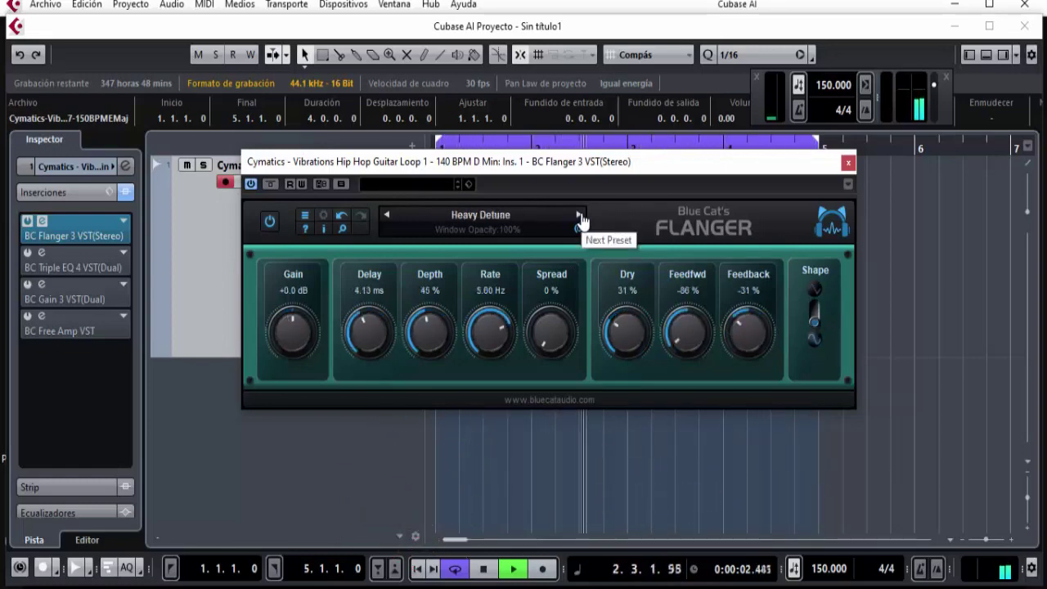
left_click(579, 217)
left_click(579, 217)
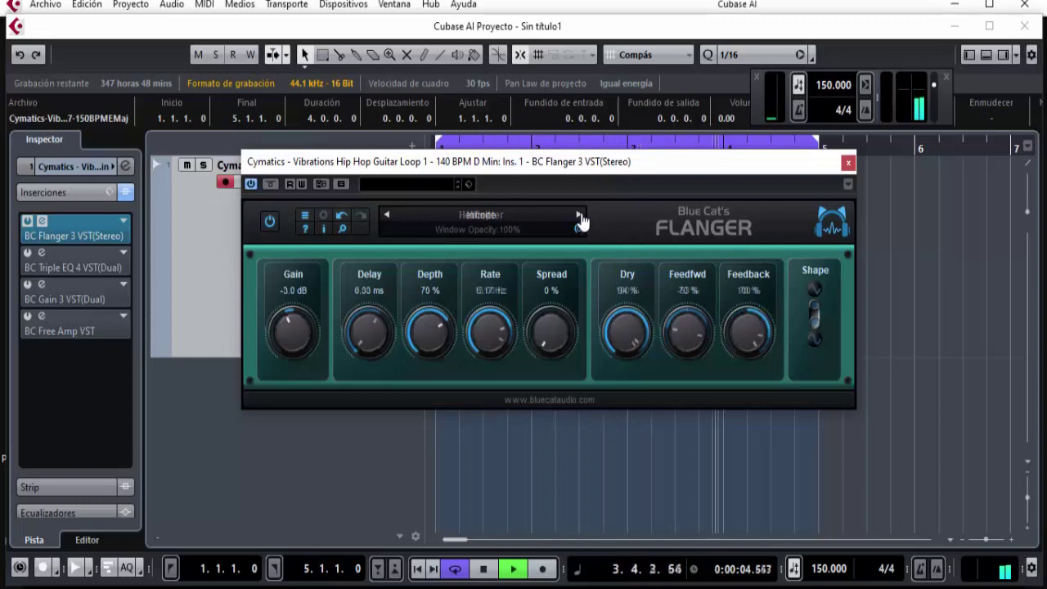
left_click(579, 217)
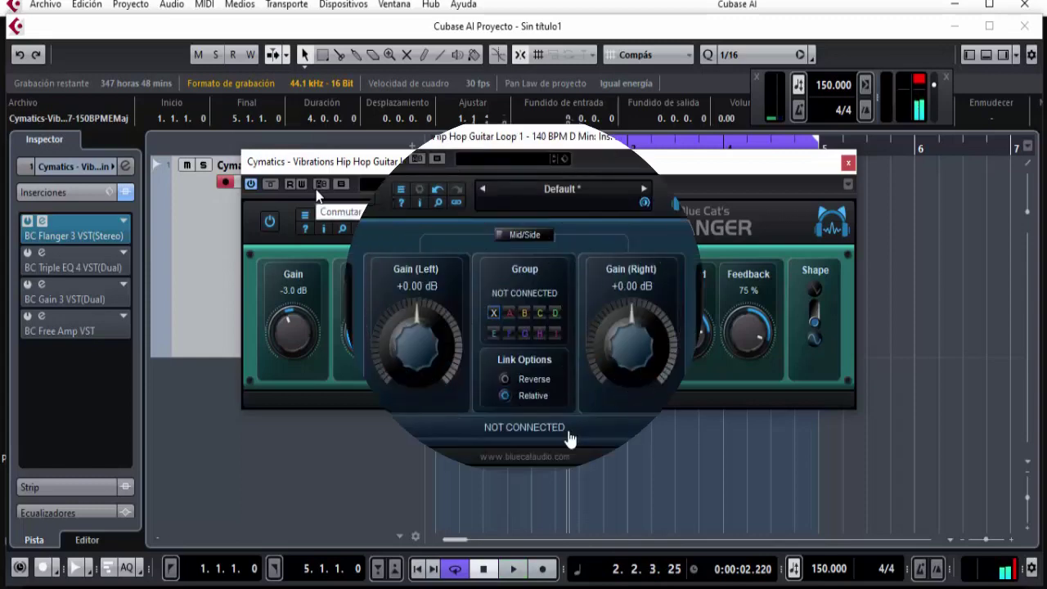
- Collapse the Gain plugin's group options and raise the left gain to +7 dB and the right gain to +6 dB
left_click(570, 439)
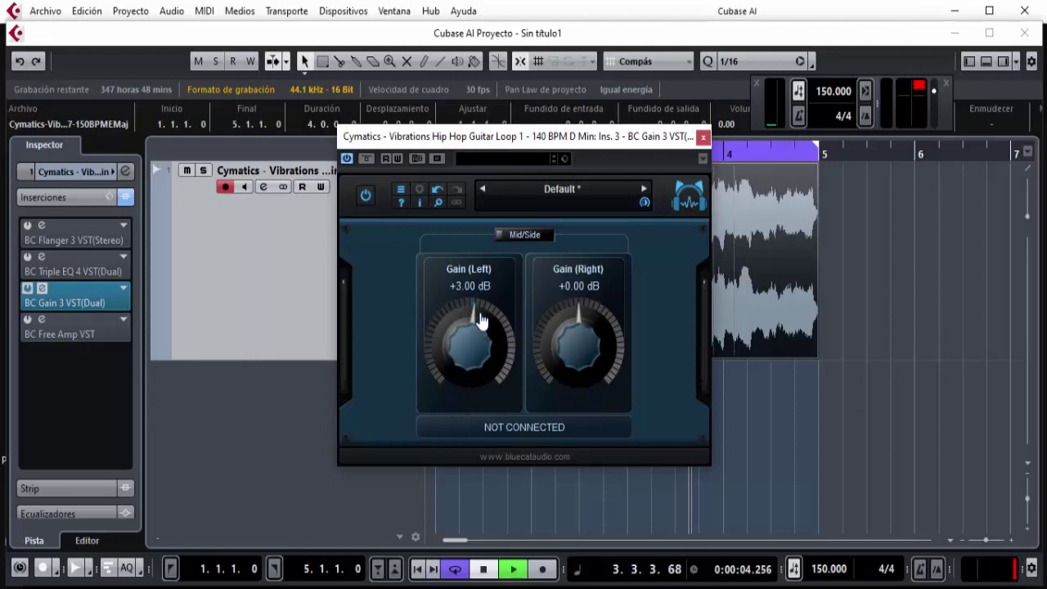
left_click_drag(482, 336, 482, 317)
left_click_drag(601, 339, 596, 320)
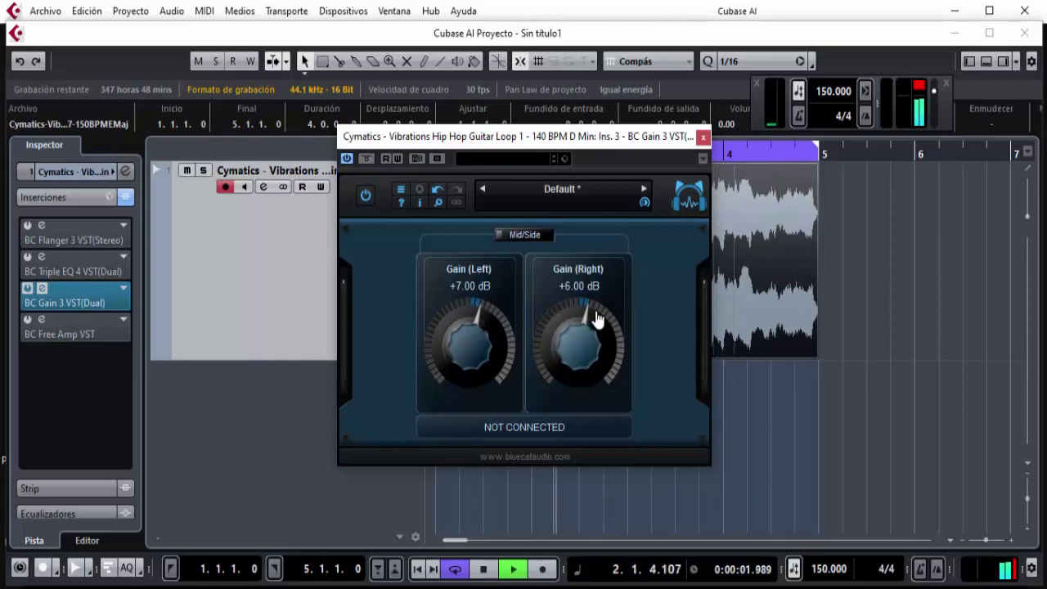
- Reset the left and right gains to 0 dB and stop playback
left_click_drag(484, 320, 505, 351)
left_click_drag(587, 331, 595, 351)
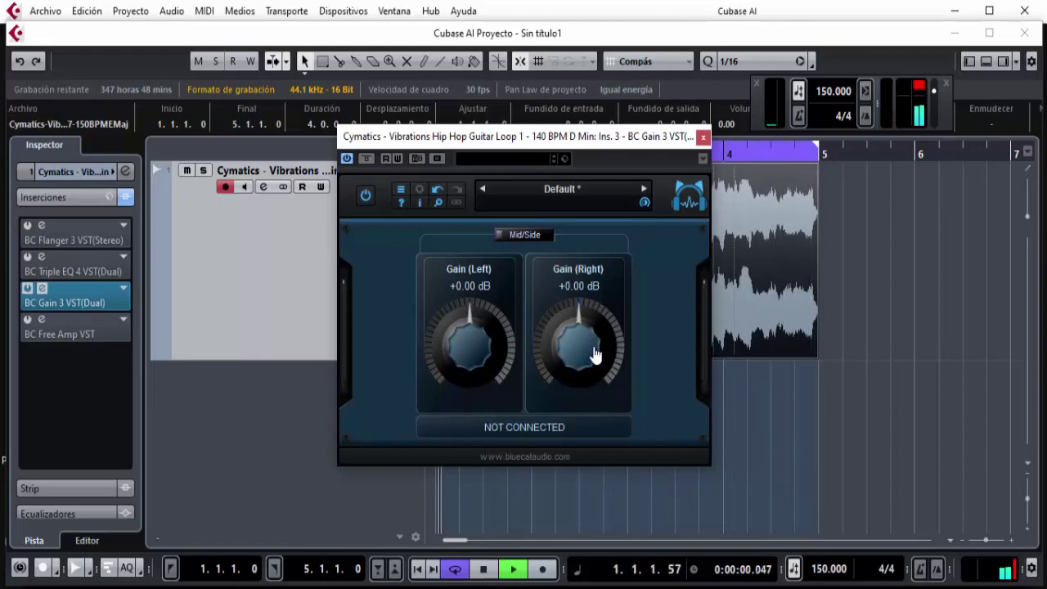
key("space")
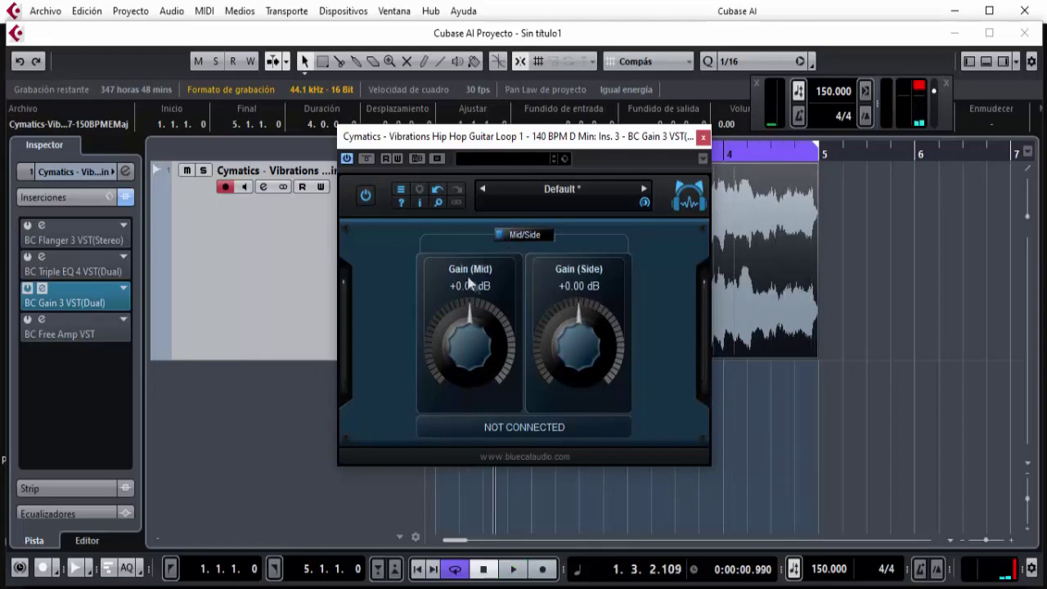
- In Mid/Side mode, vary both gains during playback, reaching +6 dB for the mid and -33 dB for the side
mouse_move(472, 331)
left_mouse_down()
mouse_move(475, 311)
mouse_move(490, 338)
left_mouse_up()
left_click_drag(561, 346, 584, 322)
left_click_drag(478, 332, 488, 357)
left_click_drag(561, 339, 598, 346)
left_click_drag(462, 342, 482, 293)
left_click_drag(600, 319, 584, 372)
mouse_move(481, 350)
left_mouse_down()
mouse_move(479, 336)
mouse_move(485, 353)
left_mouse_up()
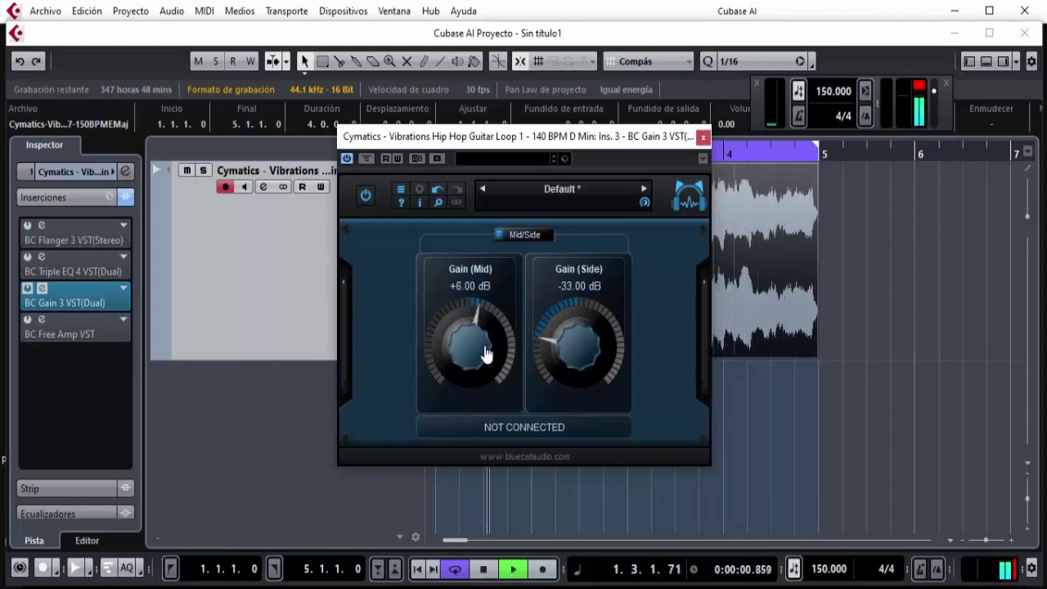
- Set the mid gain to -6 dB and the side gain to +11 dB, and stop playback
left_click_drag(479, 327, 486, 369)
left_click_drag(573, 334, 584, 262)
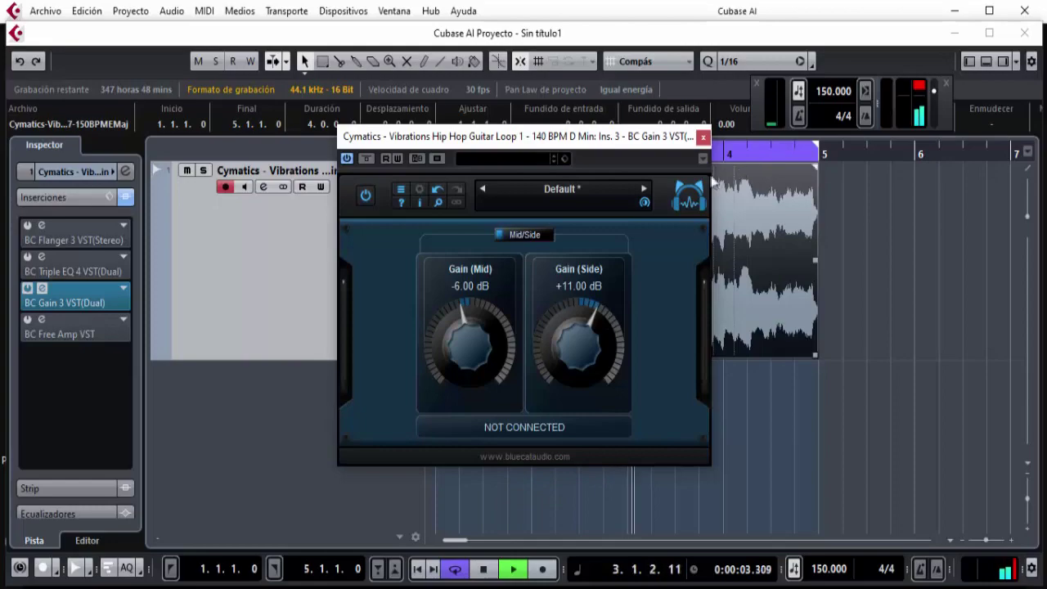
key("space")
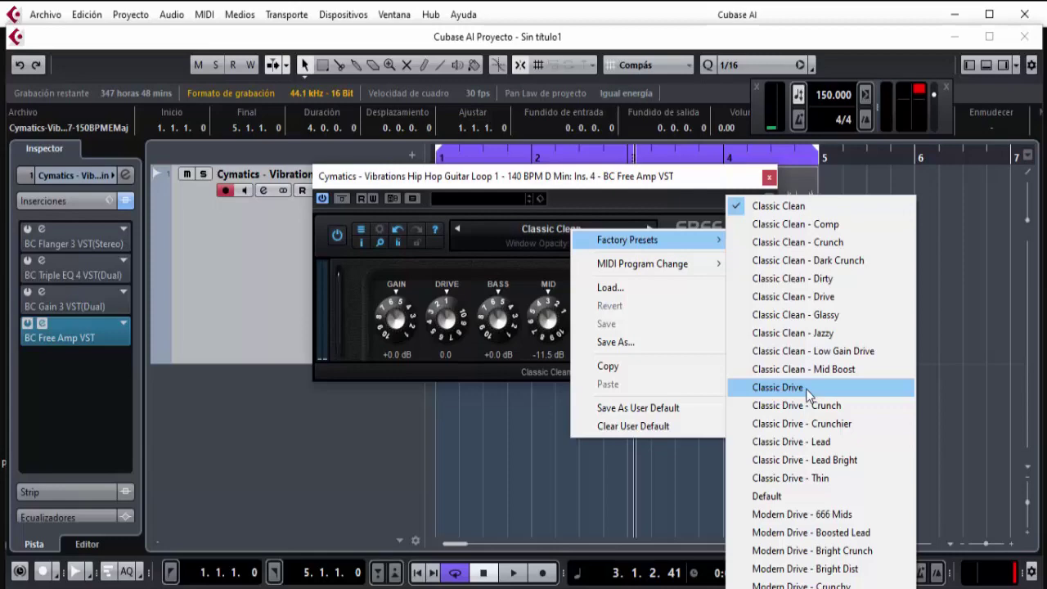
- Try the Free Amp factory presets Classic Drive and Modern Drive - Bright Crunch, and return to Classic Clean
left_click(806, 389)
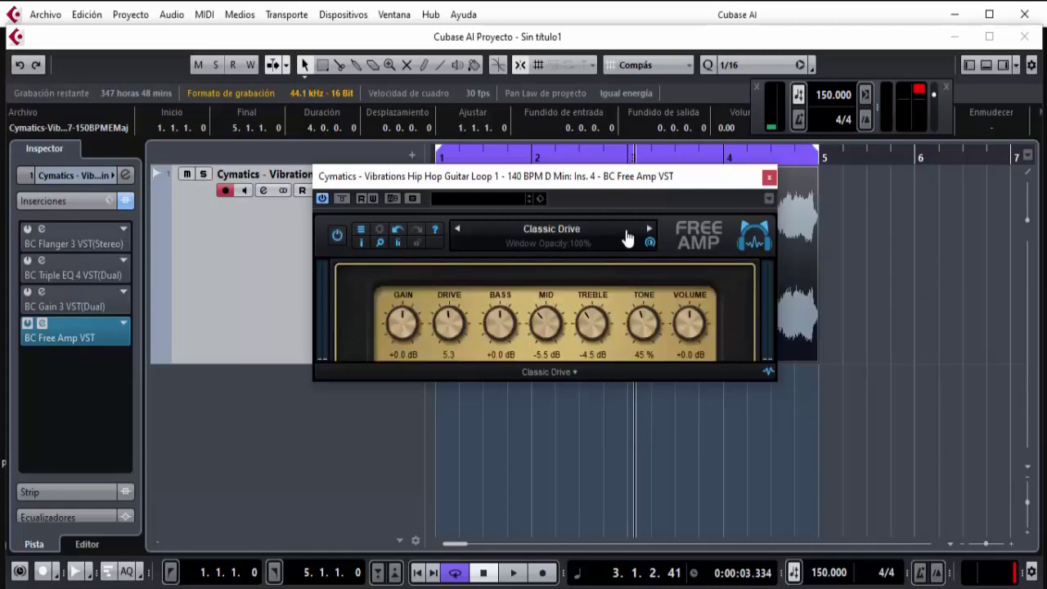
left_click(613, 237)
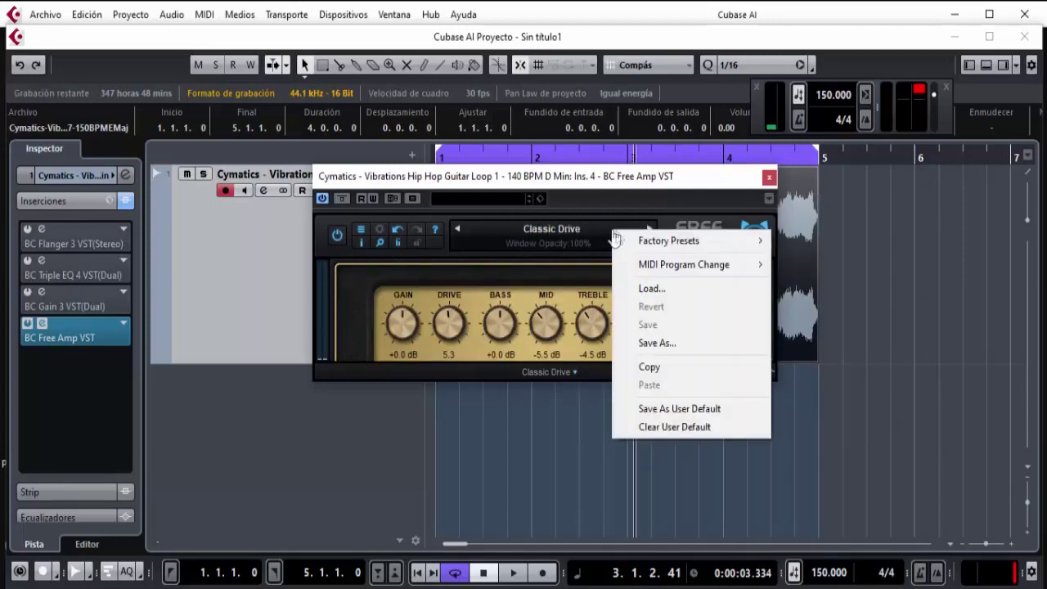
mouse_move(707, 240)
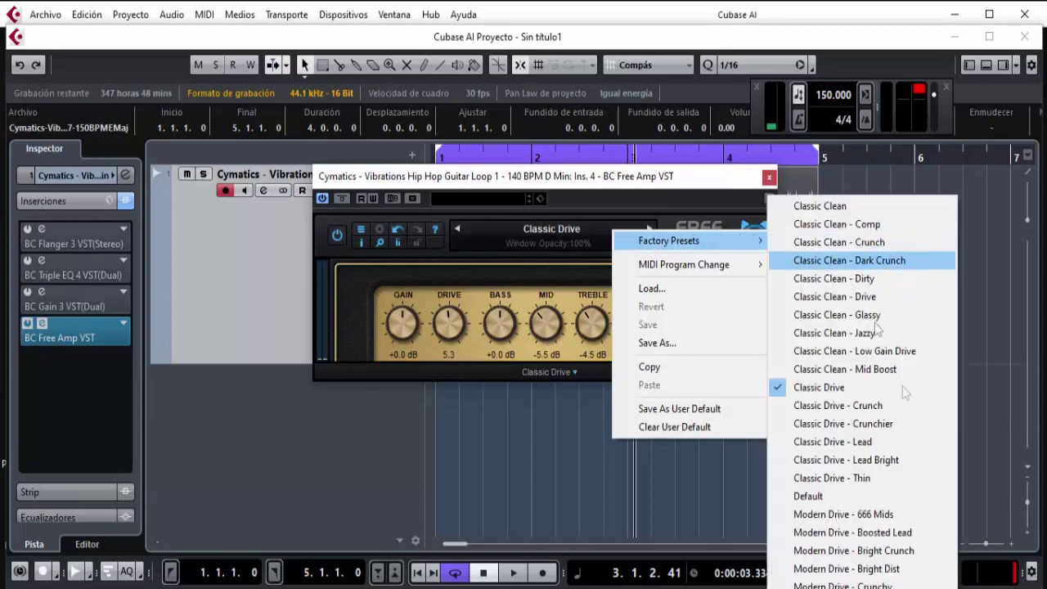
left_click(880, 553)
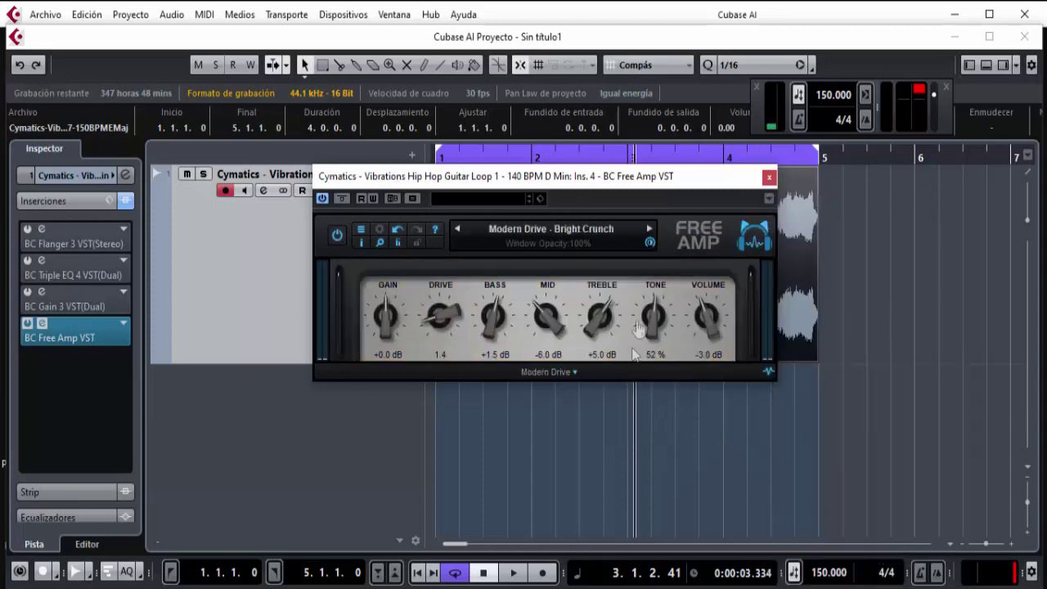
left_click(610, 232)
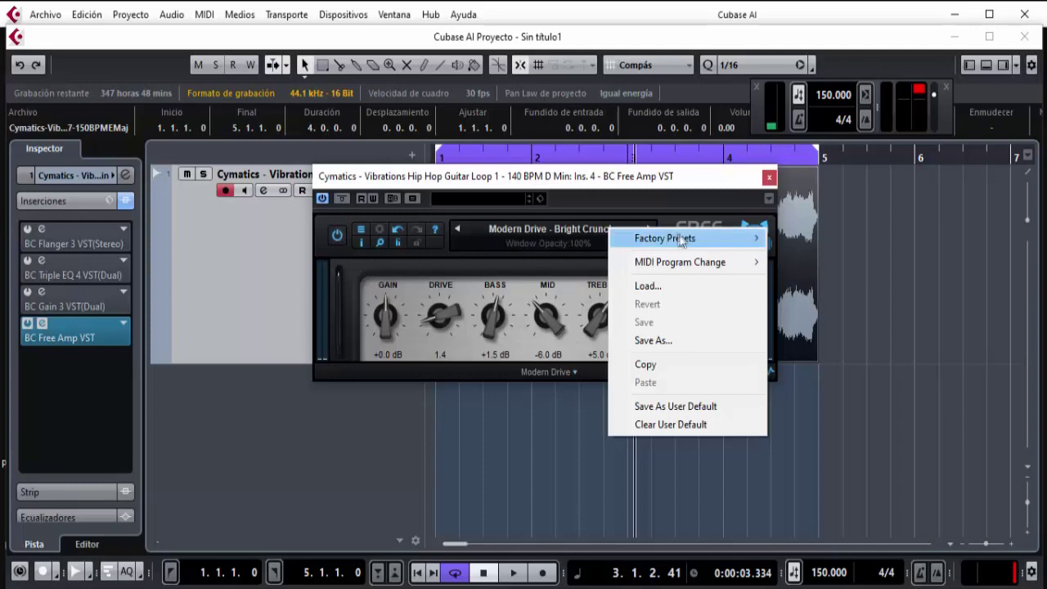
mouse_move(682, 238)
left_click(812, 209)
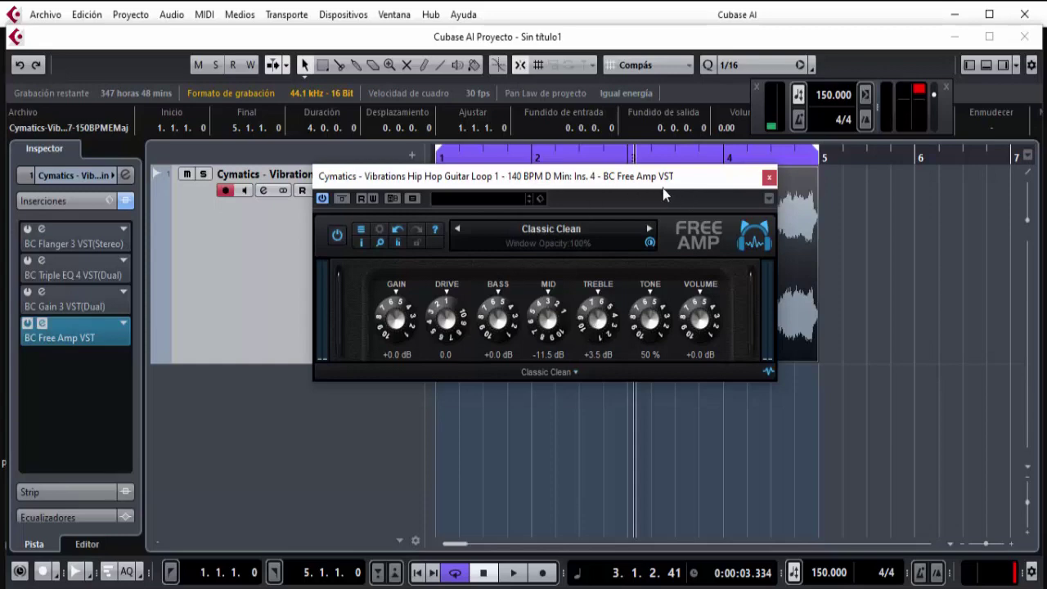
- Audition Classic Clean with the amp volume at +1.0 dB, and advance to the Classic Clean - Comp preset
key("space")
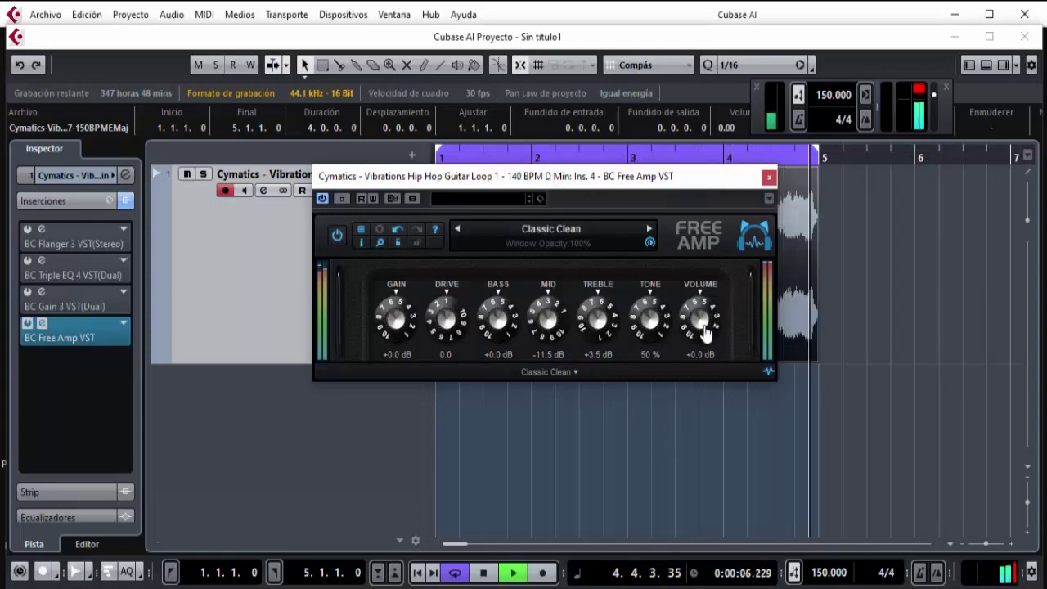
left_click_drag(708, 325, 712, 334)
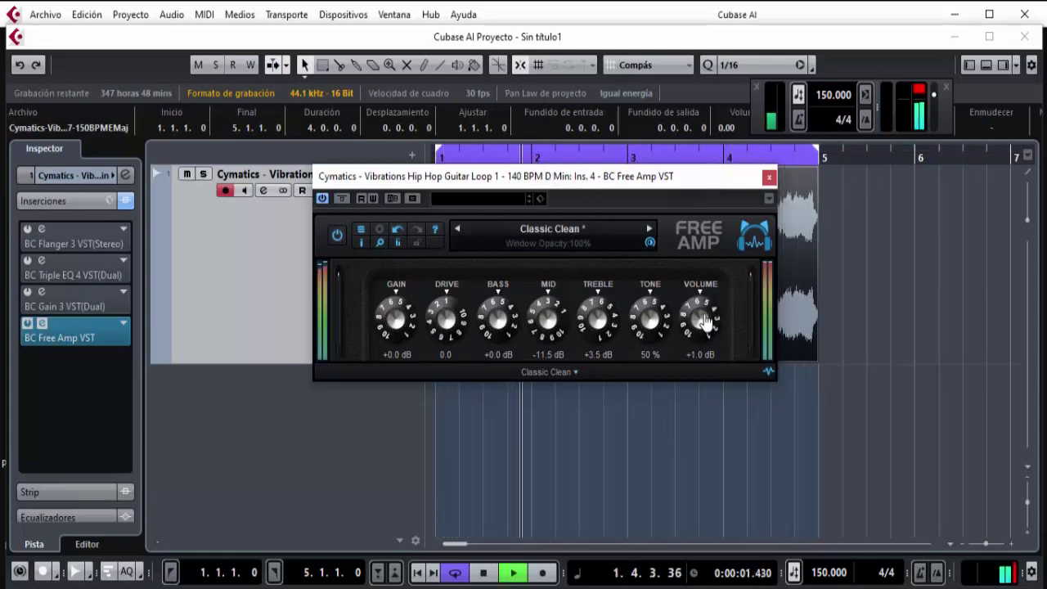
left_click(649, 232)
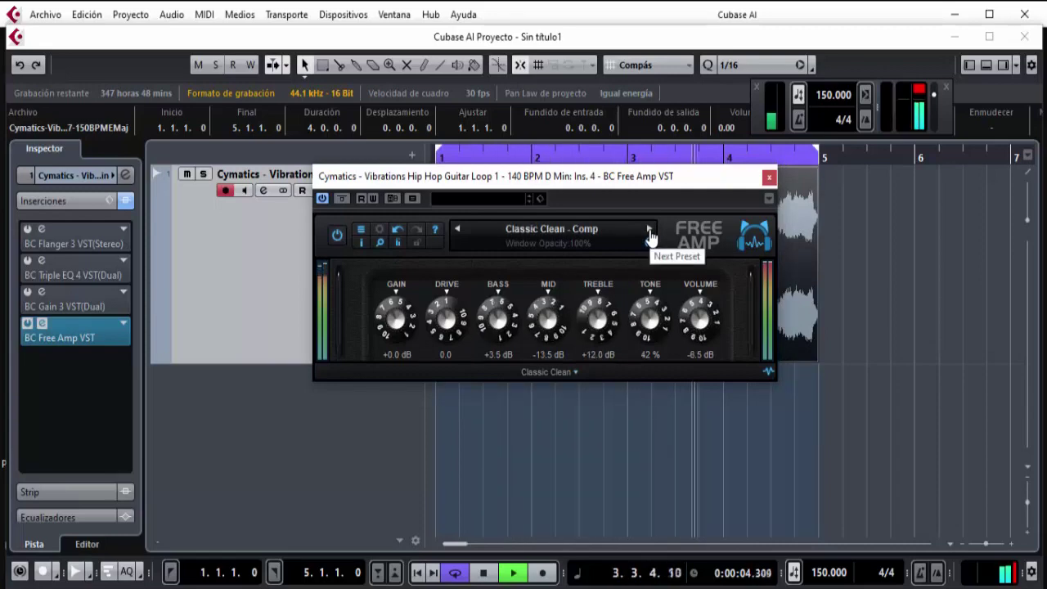
key("space")
- Load the Classic Drive factory preset in Free Amp and play the loop through it
left_click(596, 239)
mouse_move(692, 242)
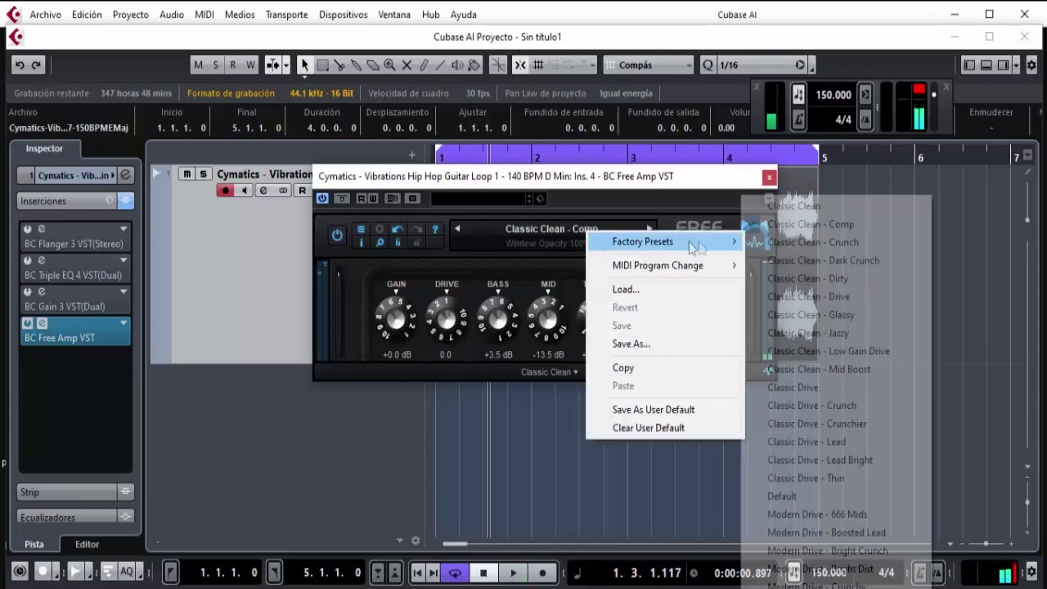
left_click(812, 385)
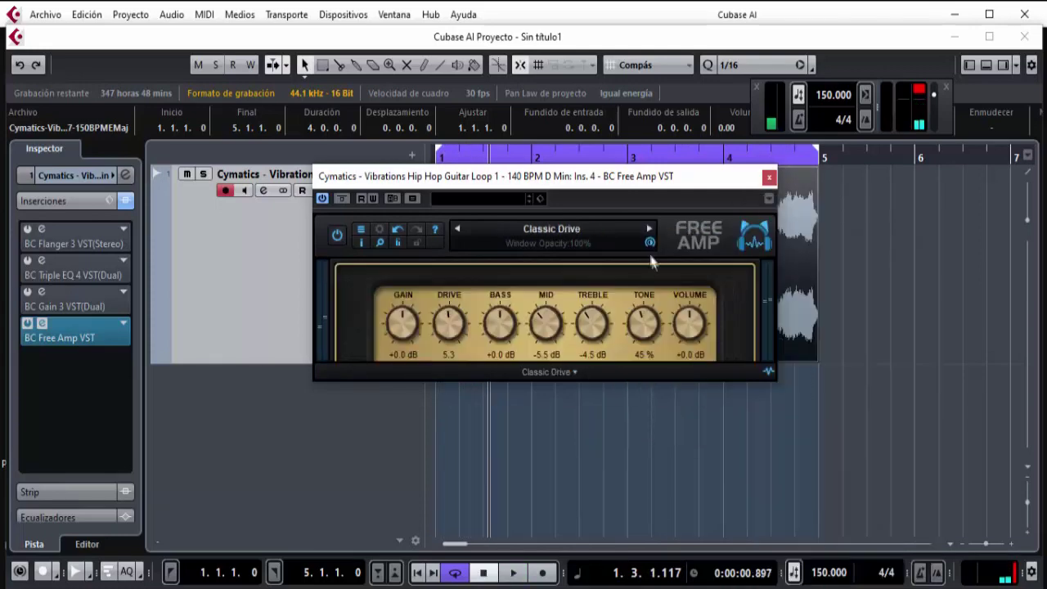
key("space")
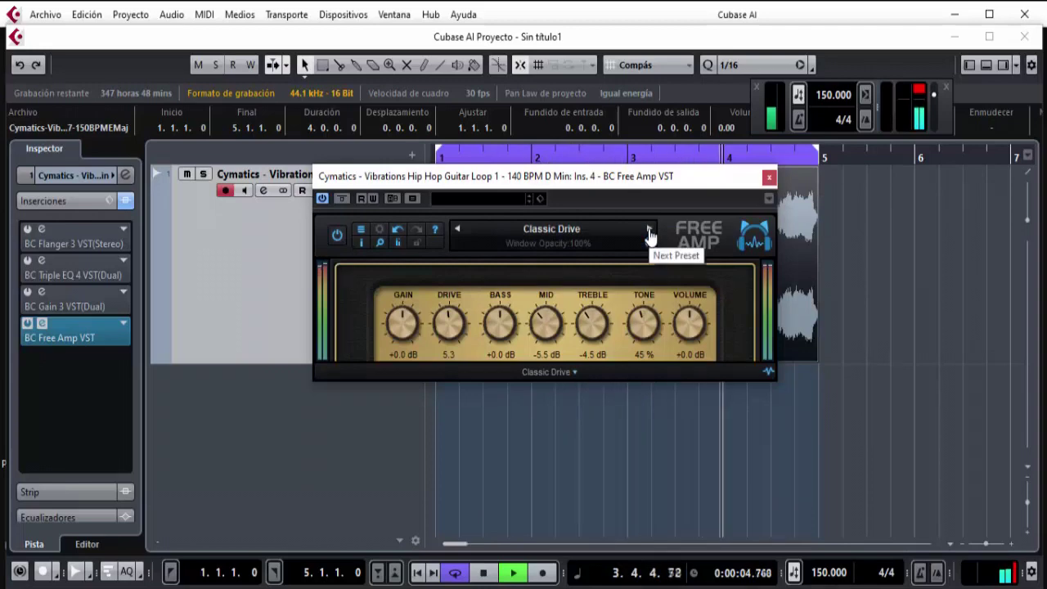
- View the available amp models, dismiss the list, and advance Free Amp to the Classic Drive - Crunch preset
left_click(570, 374)
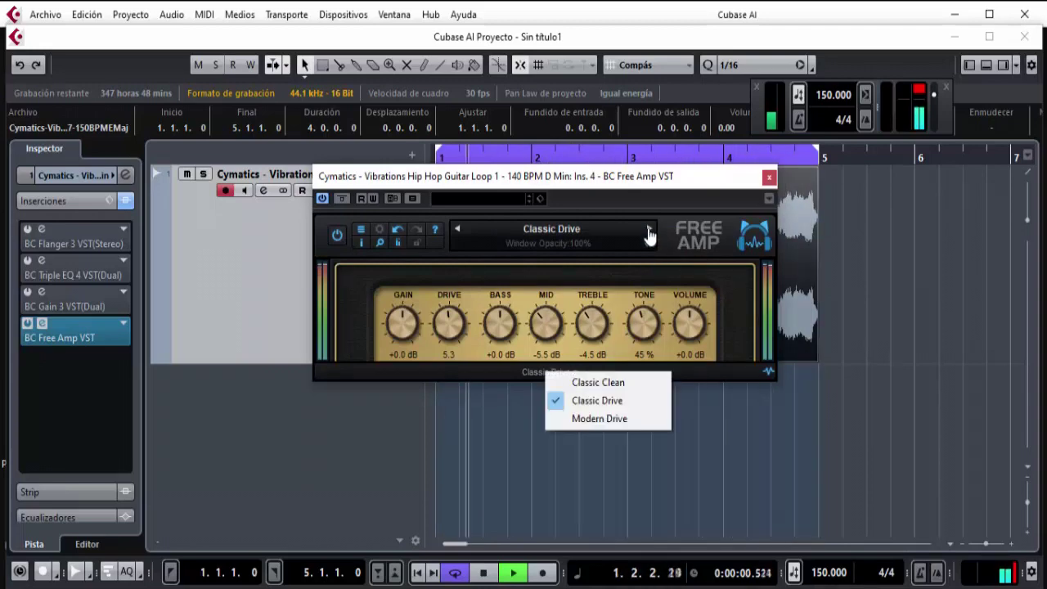
left_click(648, 230)
left_click(648, 232)
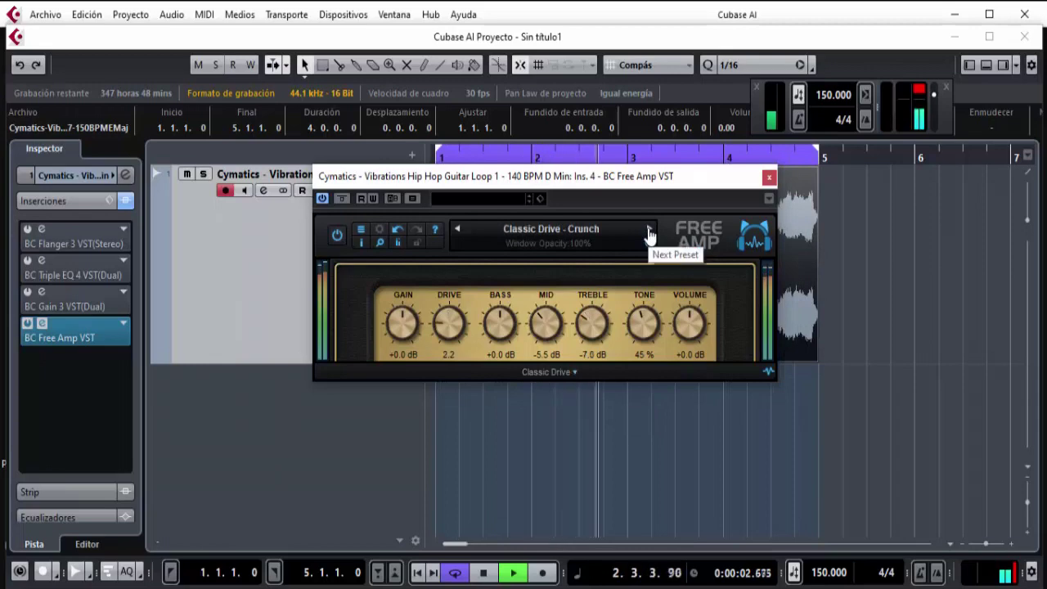
- Advance Free Amp to the Classic Drive - Crunchier preset, switch its amp model to Modern Drive, and play the loop through it
left_click(649, 232)
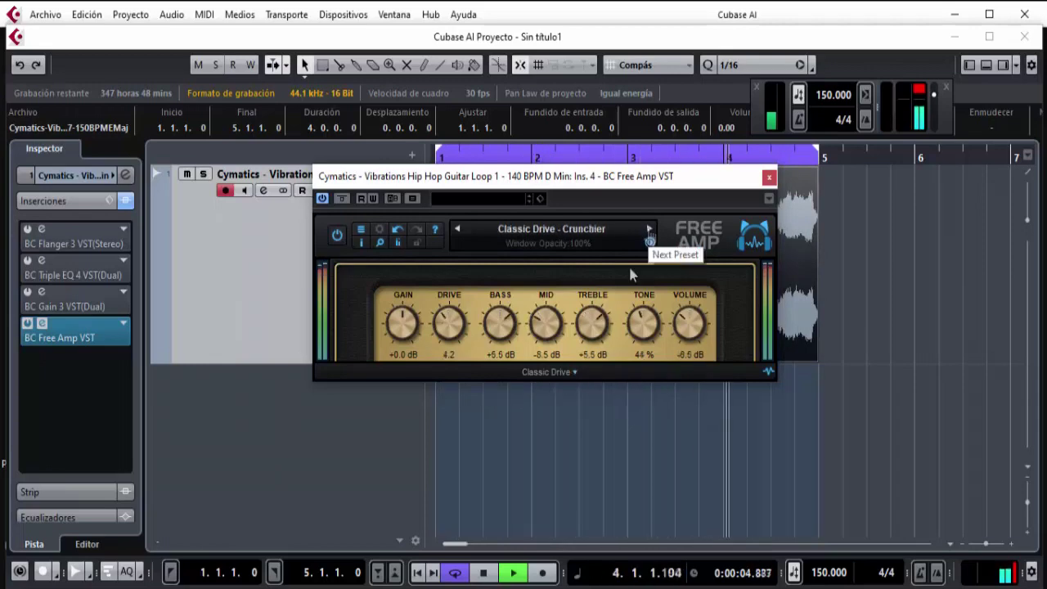
key("space")
left_click(570, 374)
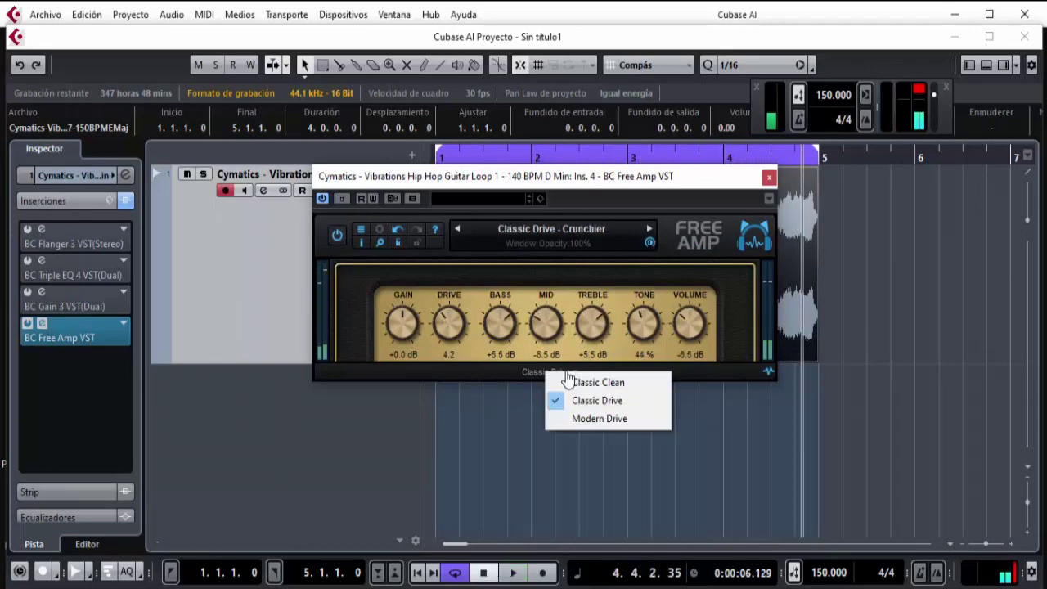
left_click(582, 420)
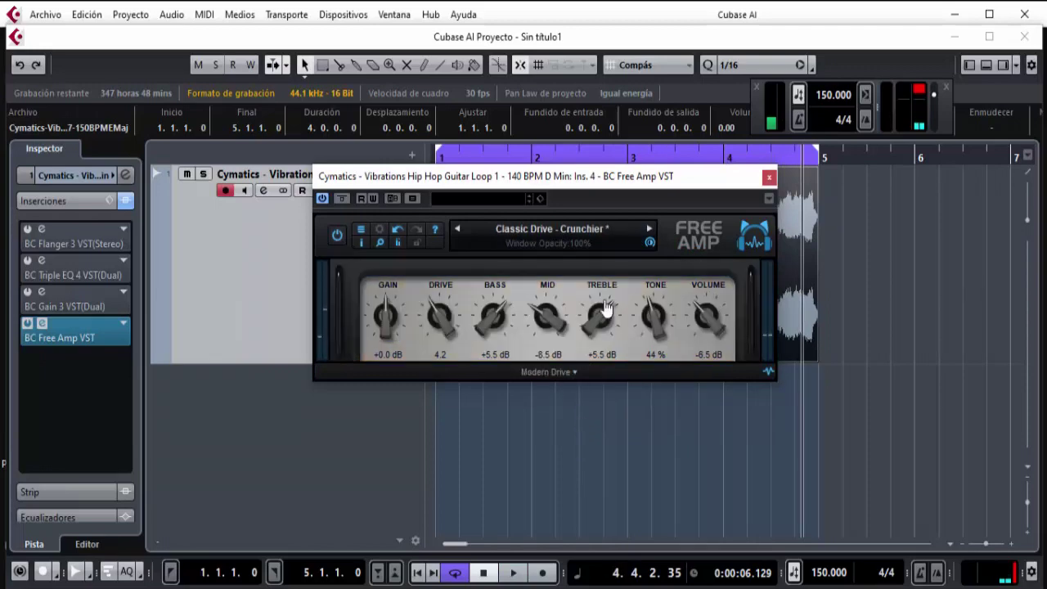
key("space")
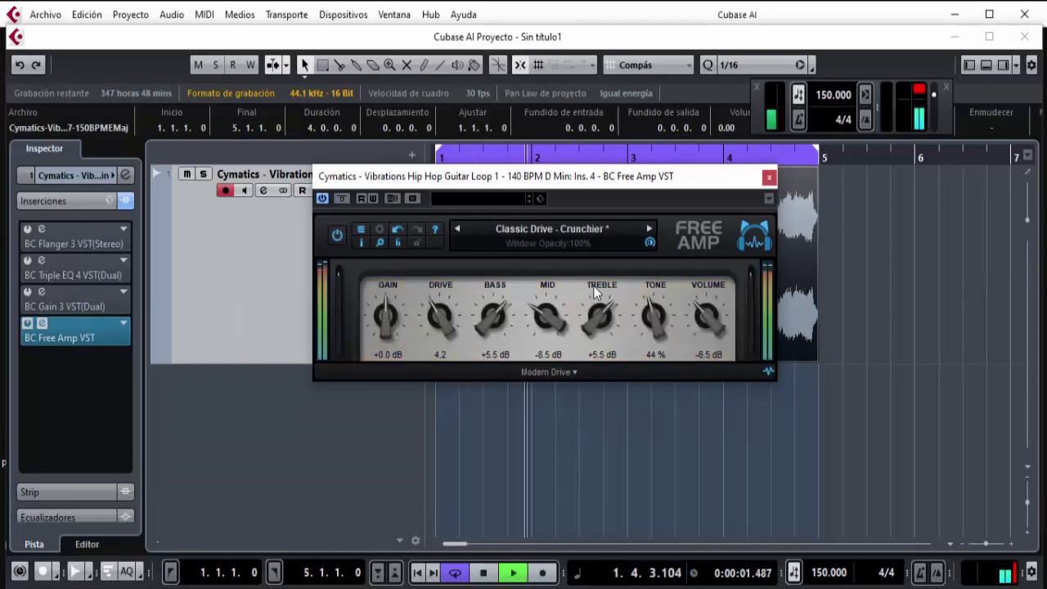
- Advance to the Classic Drive - Lead preset and audition it with the Classic Clean and Modern Drive amp models
left_click(648, 232)
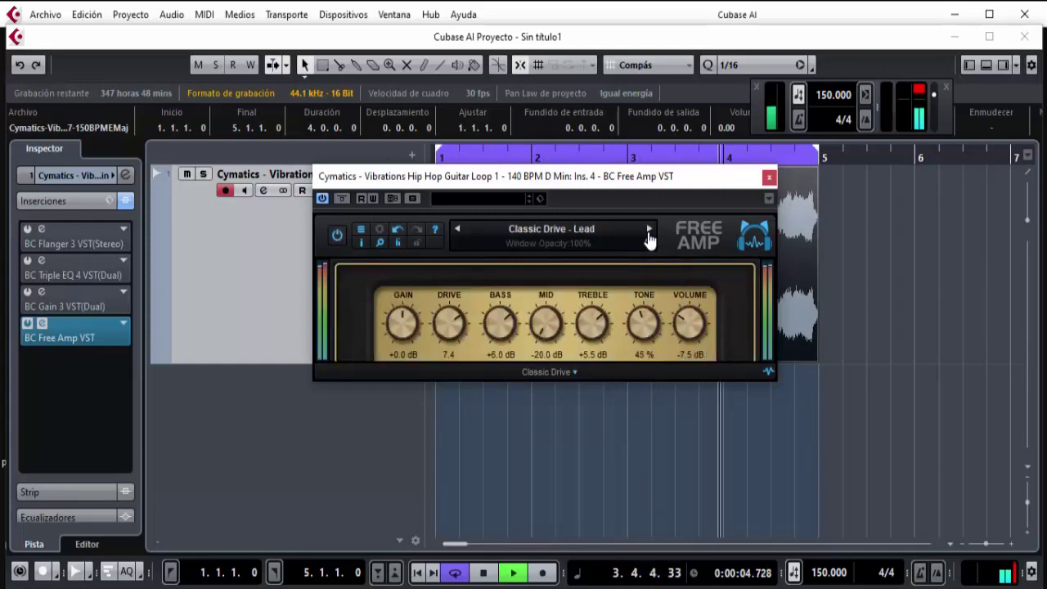
left_click(565, 373)
left_click(606, 383)
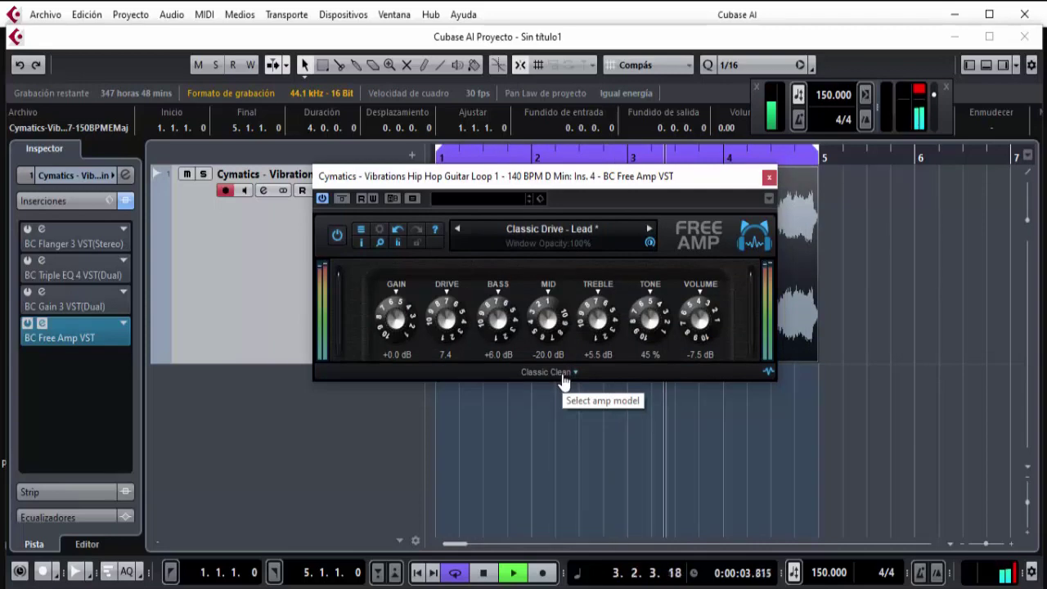
left_click(563, 377)
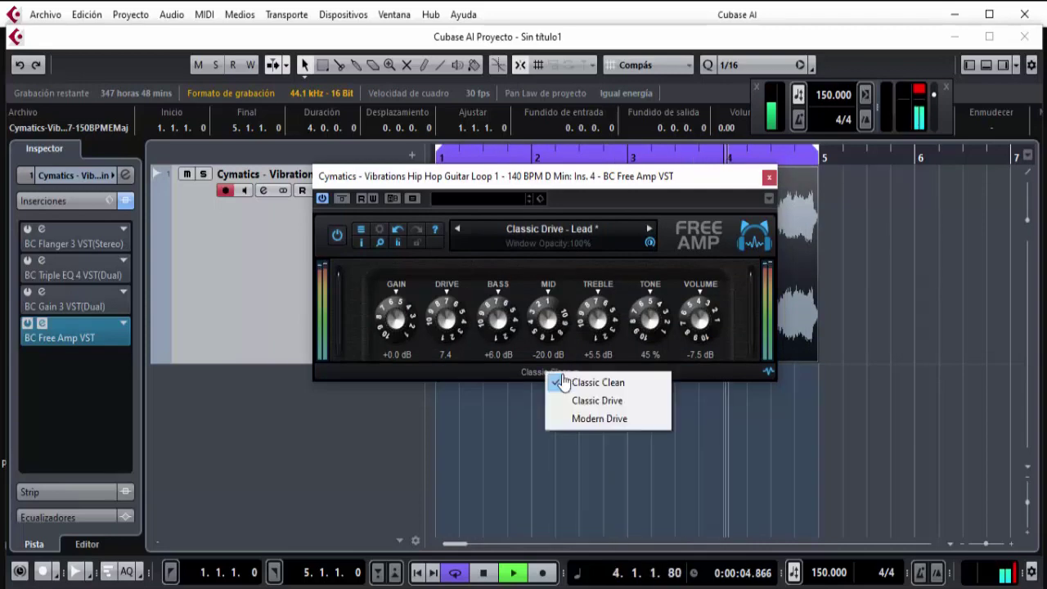
left_click(586, 419)
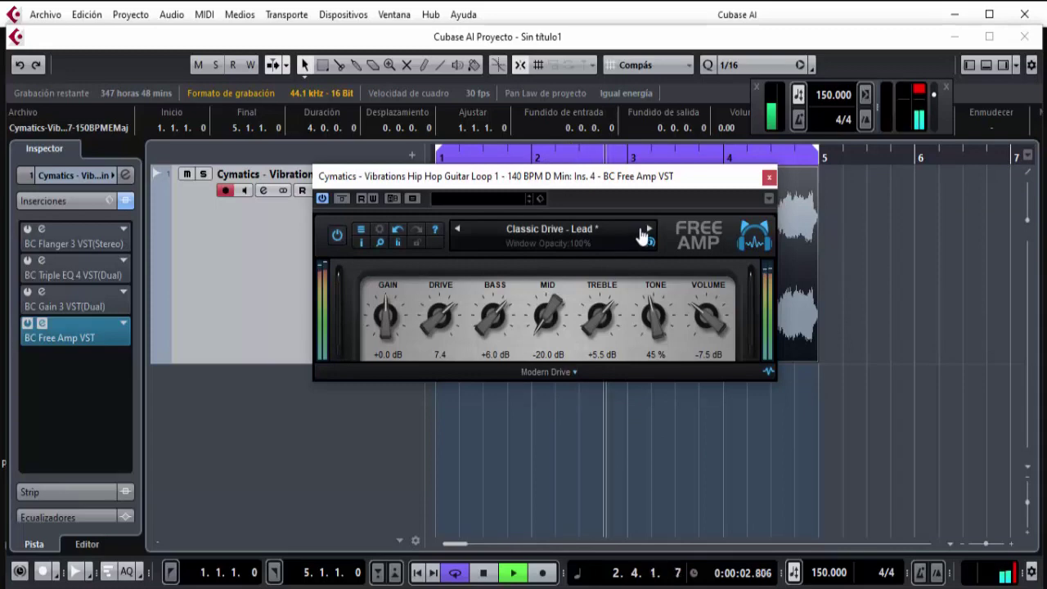
- Advance to the Classic Drive - Lead Bright preset and audition it with the Modern Drive amp model
left_click(650, 231)
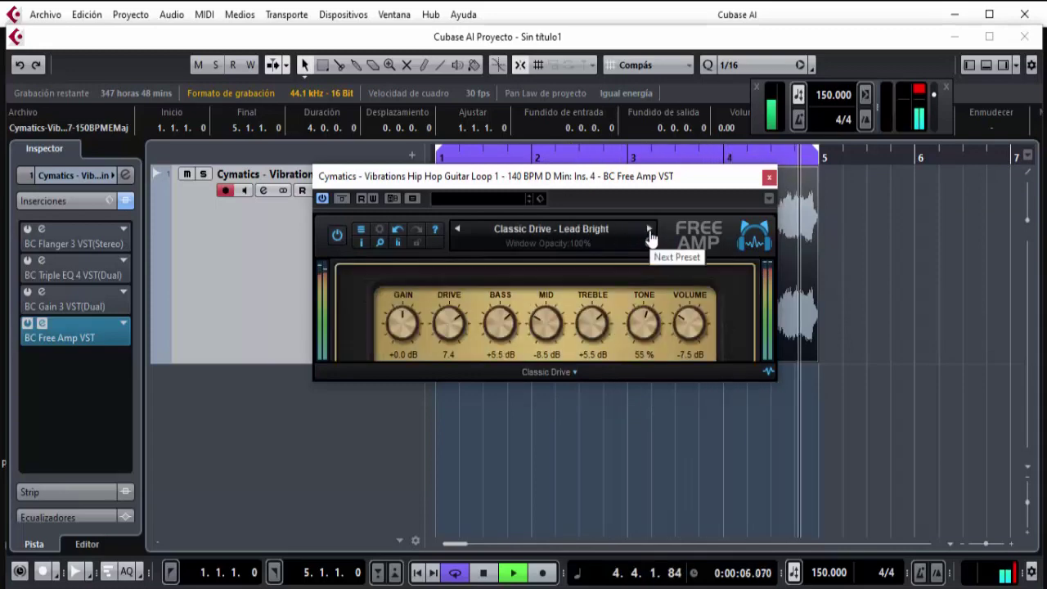
left_click(561, 375)
left_click(597, 418)
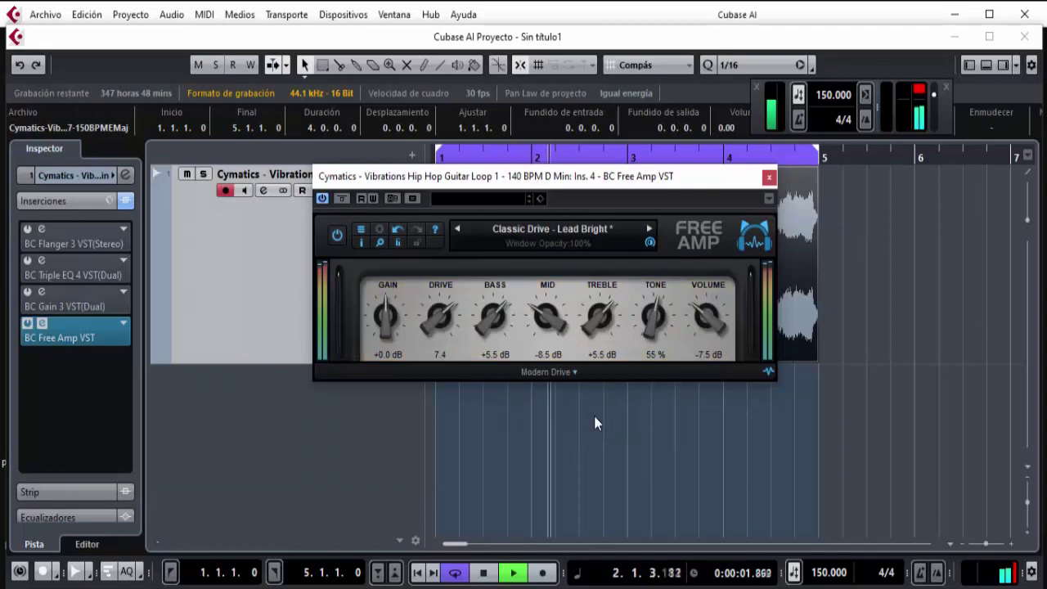
- Switch the amp model to Classic Clean, set treble to +4.0 dB and mid to -4.0 dB, and stop playback
left_click(577, 374)
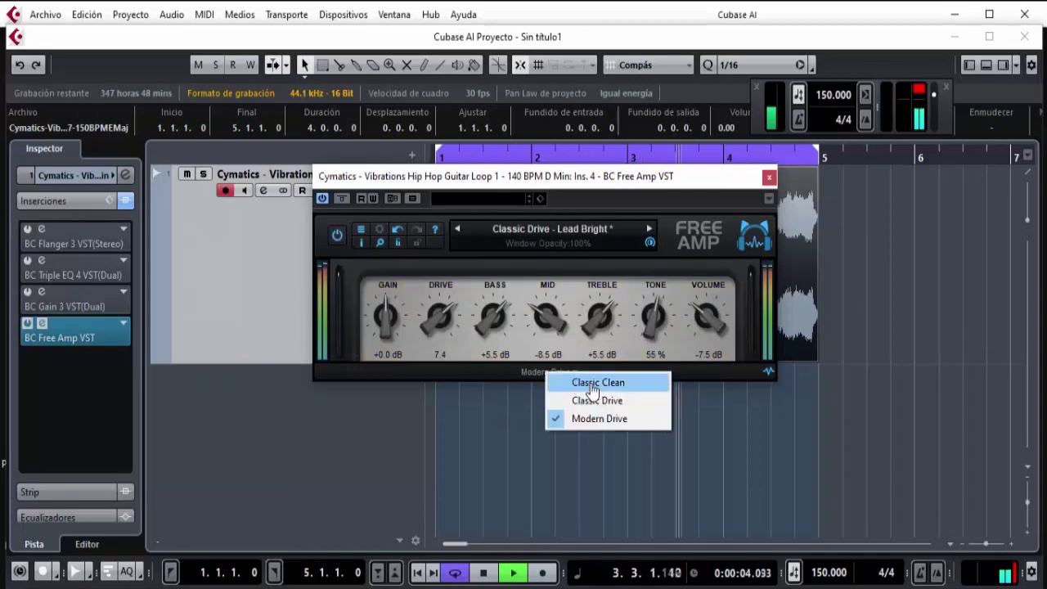
left_click(587, 380)
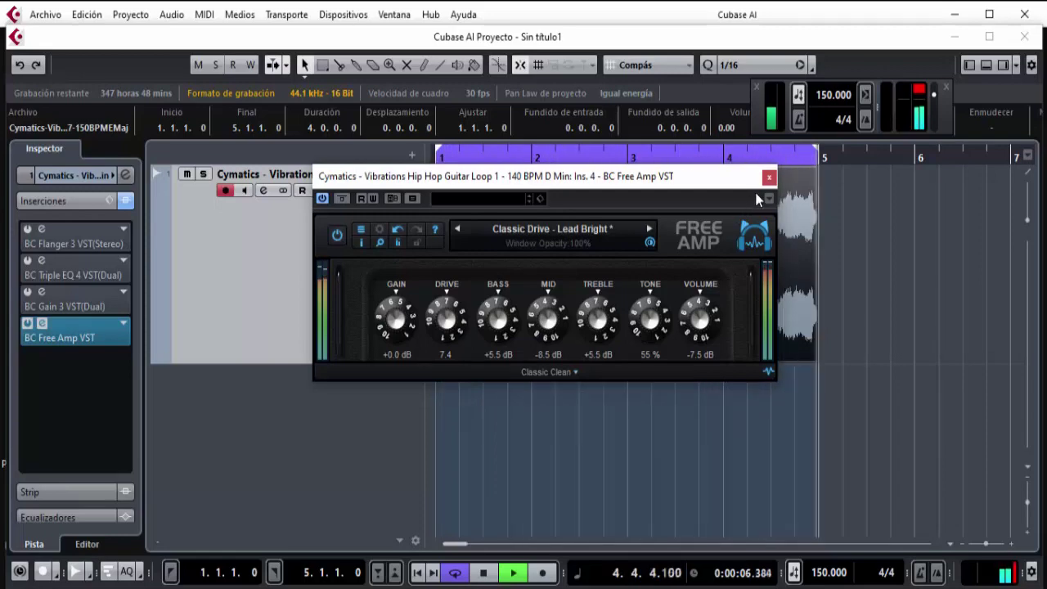
left_click_drag(604, 334, 563, 308)
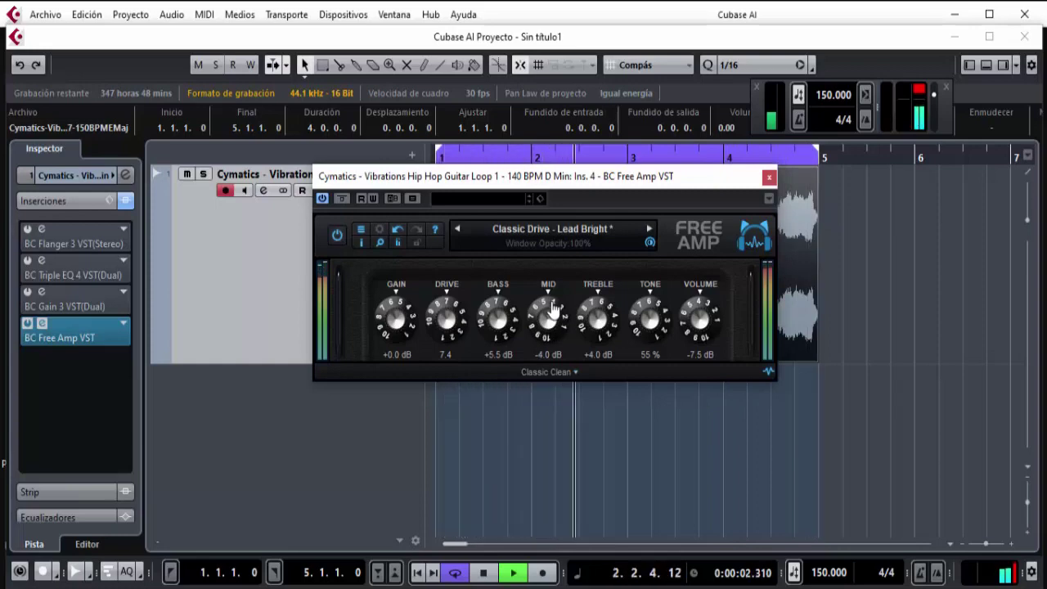
key("space")
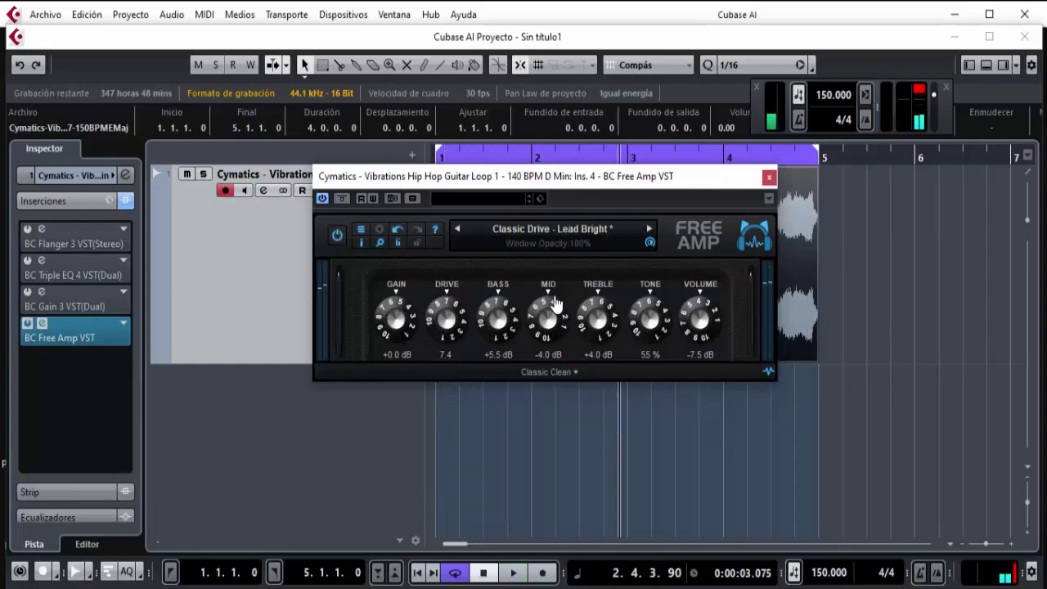